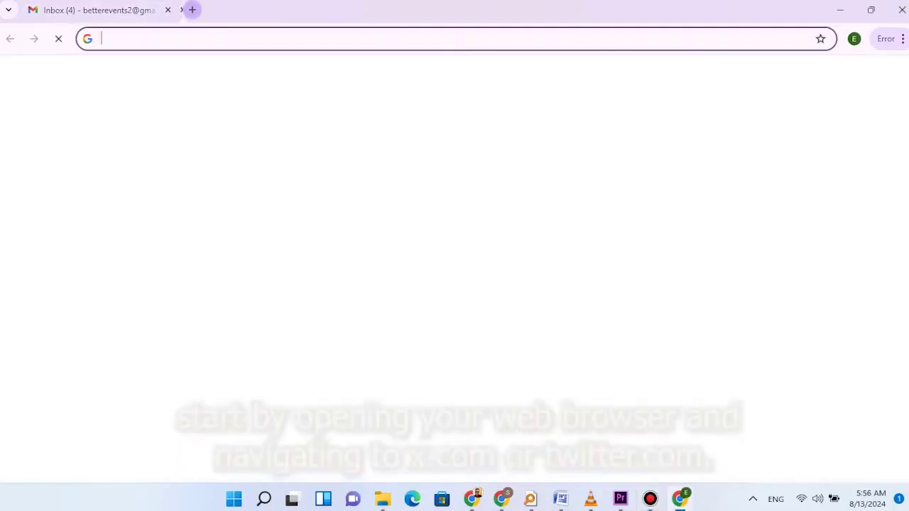
# Open x.com and begin creating a new account
pyautogui.write('x.com')
pyautogui.press('Return')
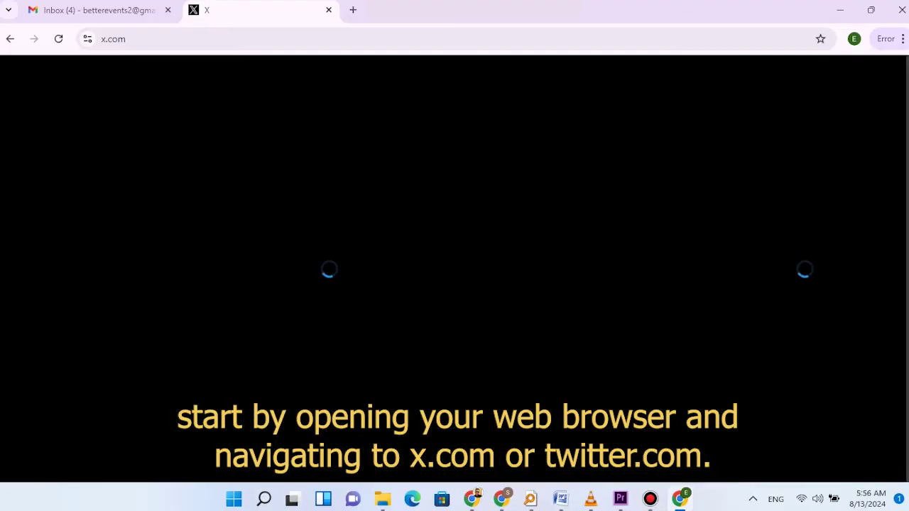
pyautogui.click(615, 345)
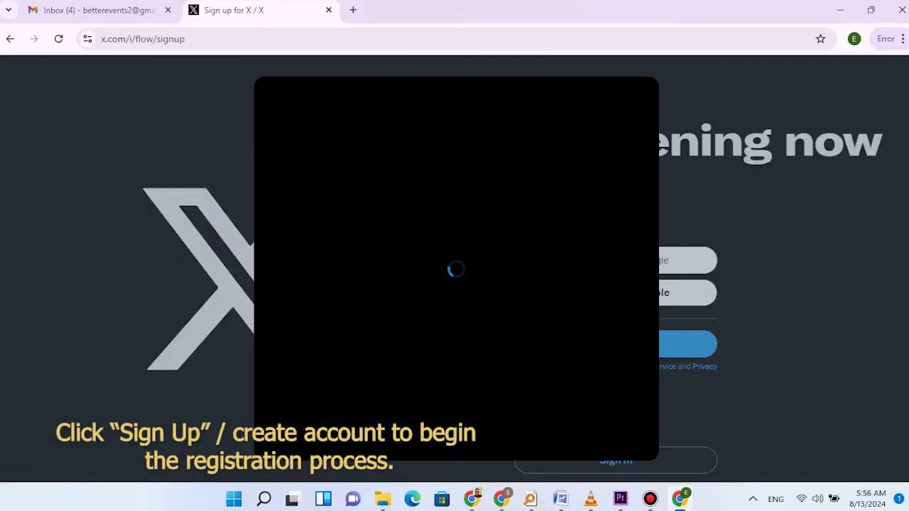
# Enter Better Events as the account name, switch from phone to email sign-up, and fill in the email address
pyautogui.write('Better Events')
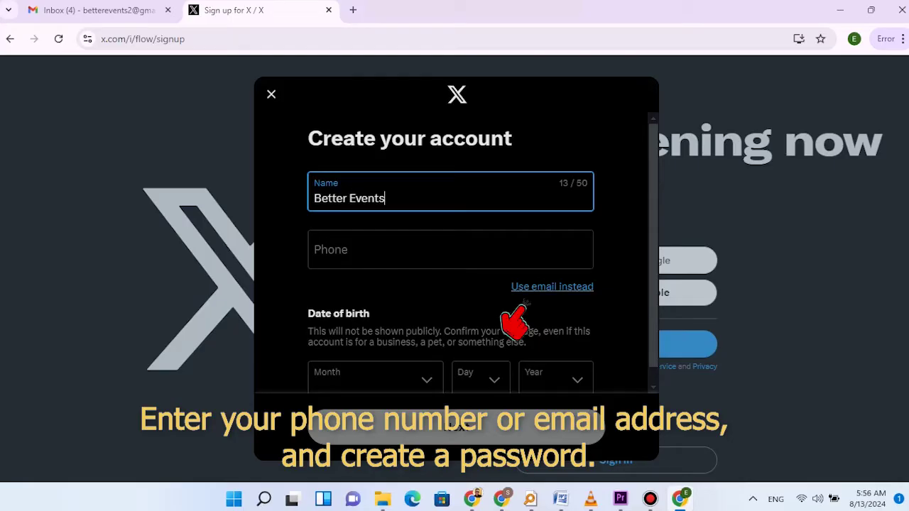
pyautogui.click(529, 287)
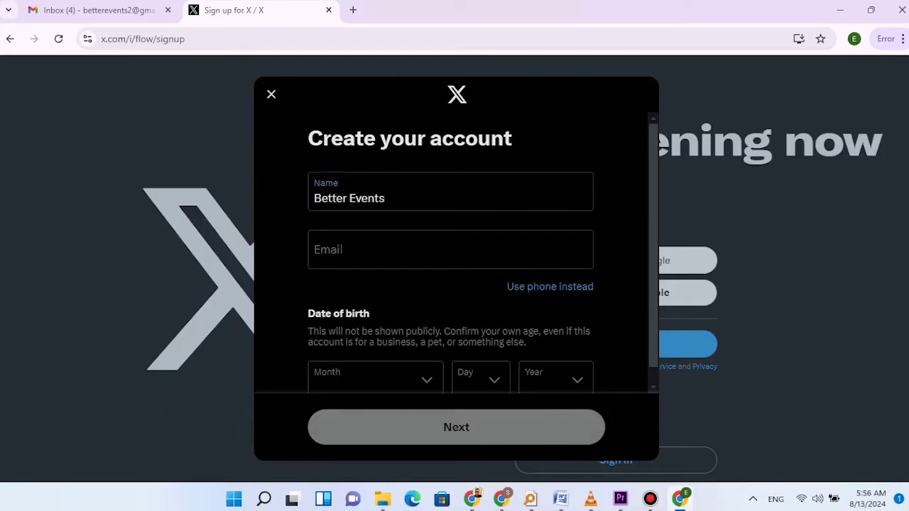
pyautogui.click(450, 250)
pyautogui.click(442, 284)
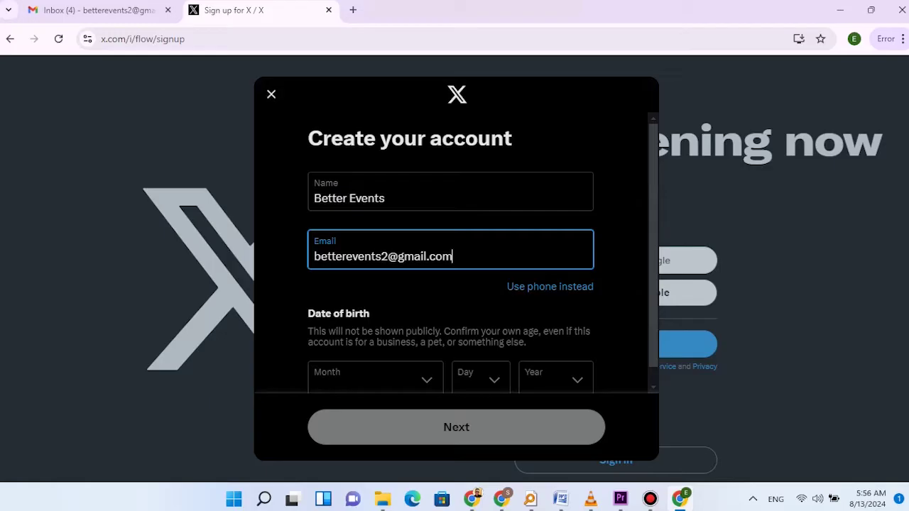
# Select the month, day and year of the date of birth and continue with the account details
pyautogui.click(366, 379)
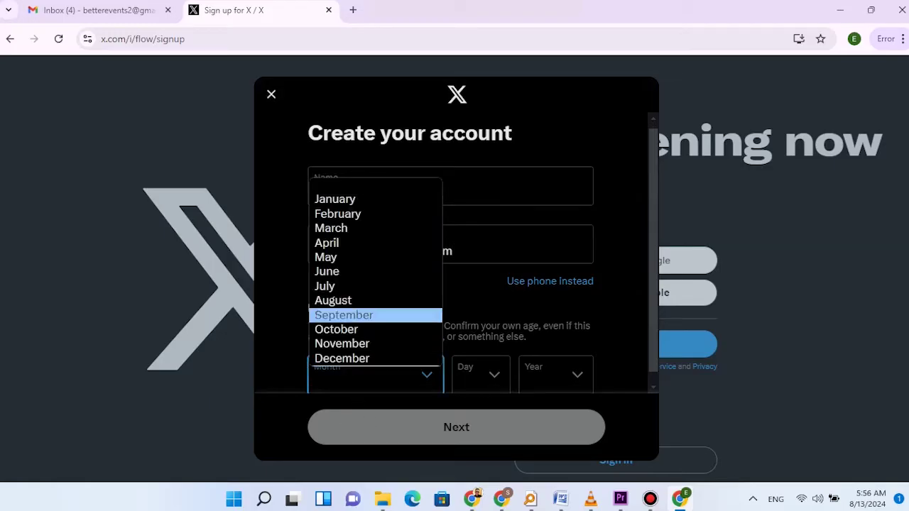
pyautogui.click(334, 199)
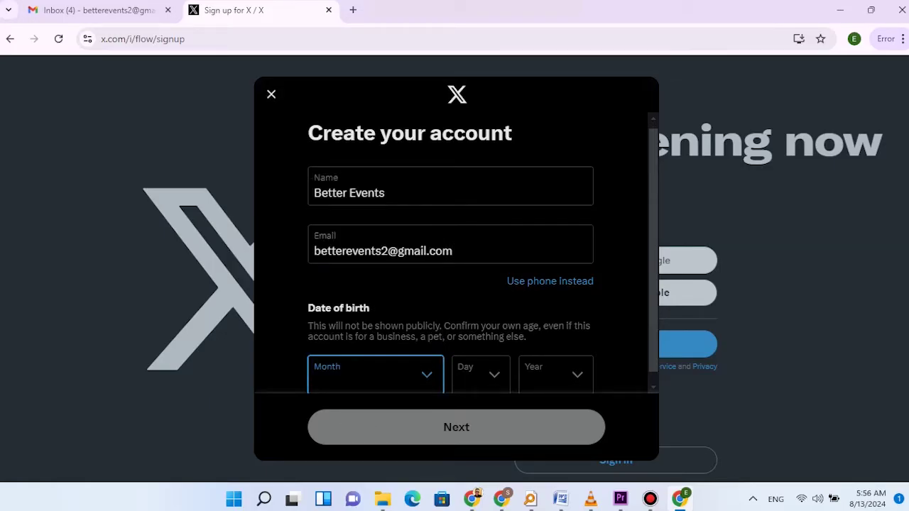
pyautogui.click(480, 375)
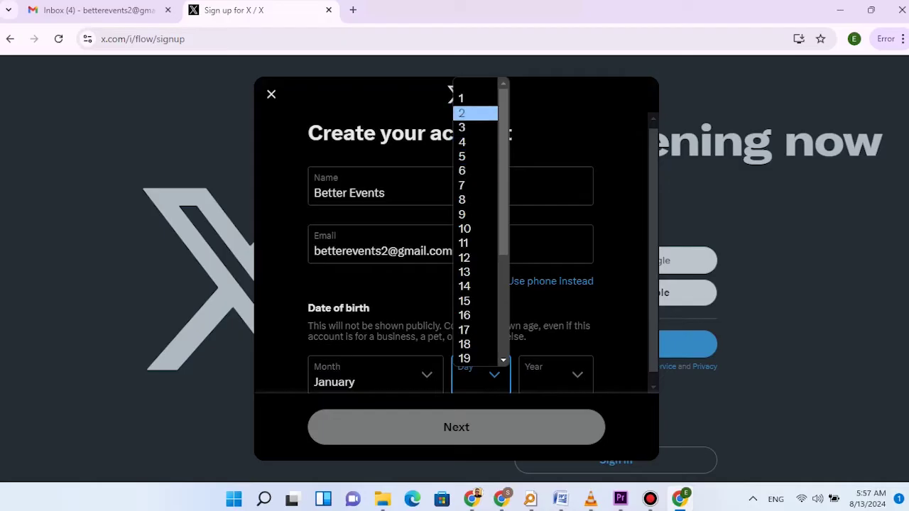
pyautogui.click(472, 99)
pyautogui.click(557, 383)
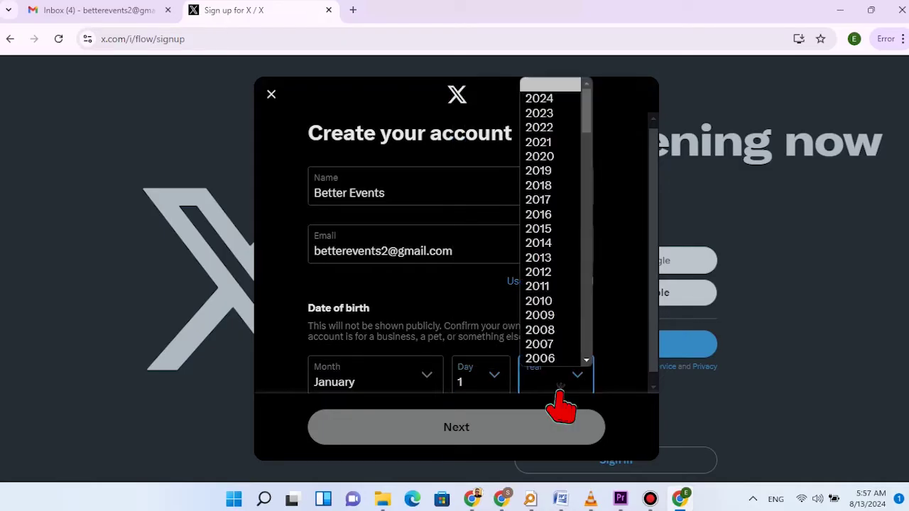
pyautogui.write('2000')
pyautogui.press('Return')
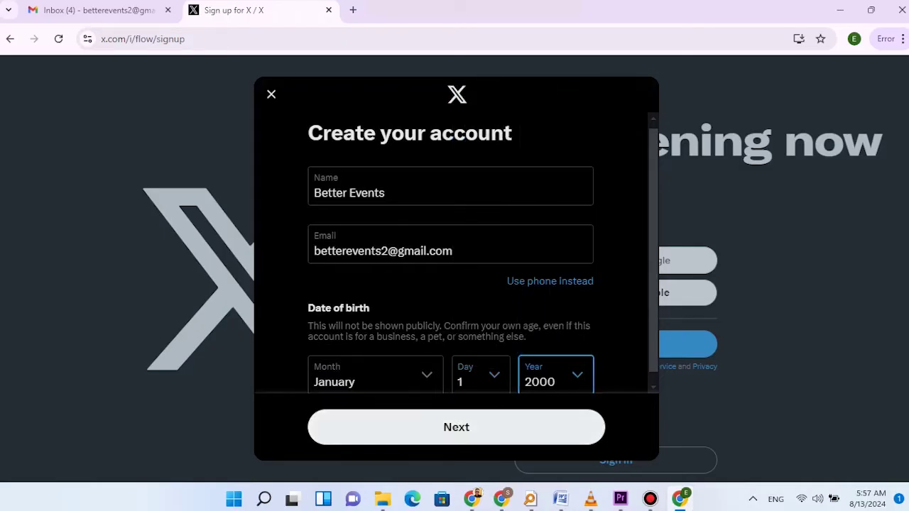
pyautogui.click(460, 427)
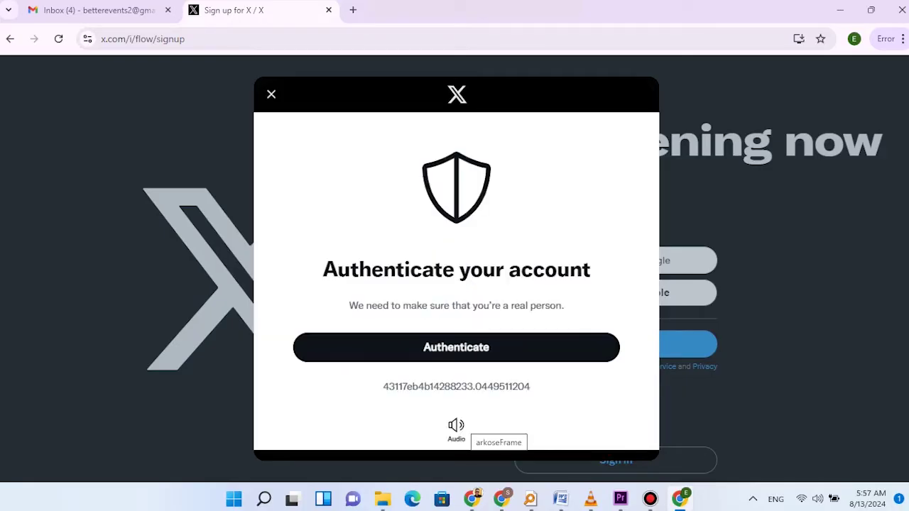
# Start the account authentication and solve the first puzzle by moving the eggplant icon into orbit 6, submitting the answer
pyautogui.click(457, 347)
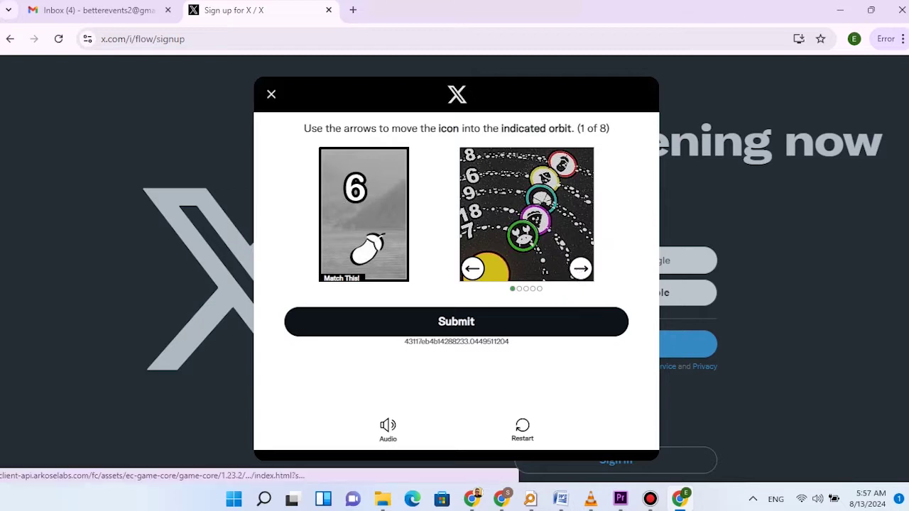
pyautogui.click(580, 275)
pyautogui.click(580, 274)
pyautogui.click(580, 275)
pyautogui.click(579, 275)
pyautogui.click(580, 275)
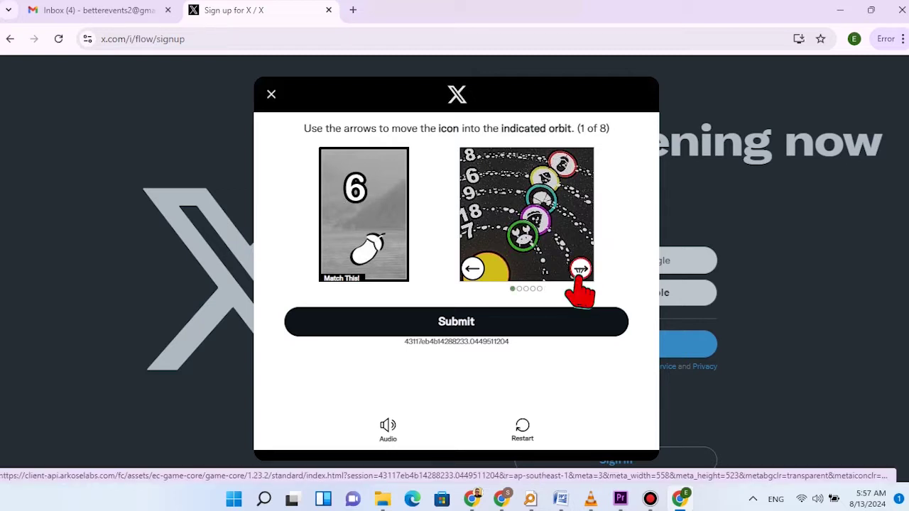
pyautogui.click(581, 269)
pyautogui.click(581, 269)
pyautogui.click(580, 269)
pyautogui.click(580, 270)
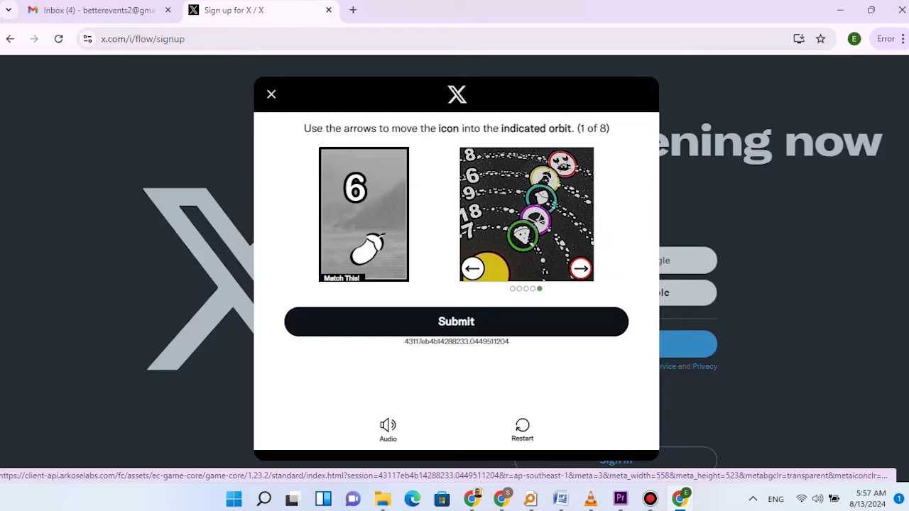
pyautogui.click(580, 273)
pyautogui.click(579, 272)
pyautogui.click(579, 273)
pyautogui.click(580, 273)
pyautogui.click(580, 272)
pyautogui.click(580, 273)
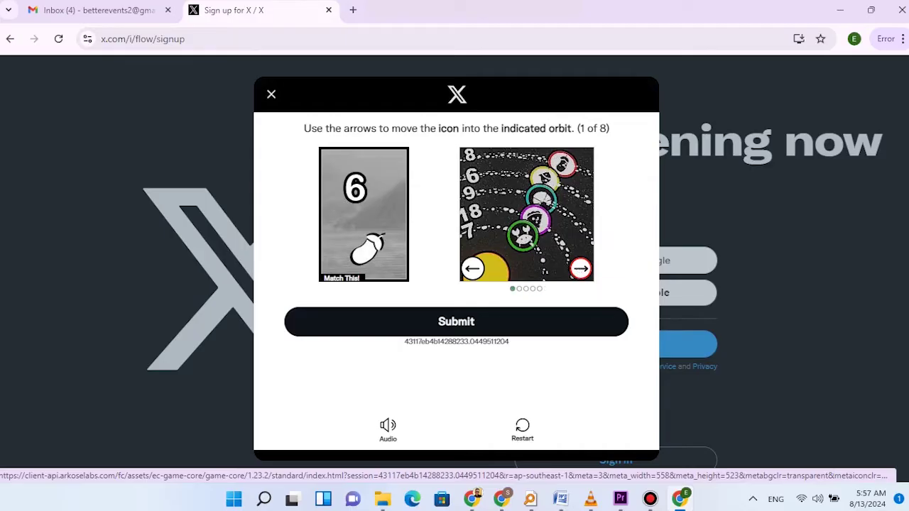
pyautogui.click(580, 269)
pyautogui.click(581, 269)
pyautogui.click(580, 270)
pyautogui.click(580, 269)
pyautogui.click(456, 322)
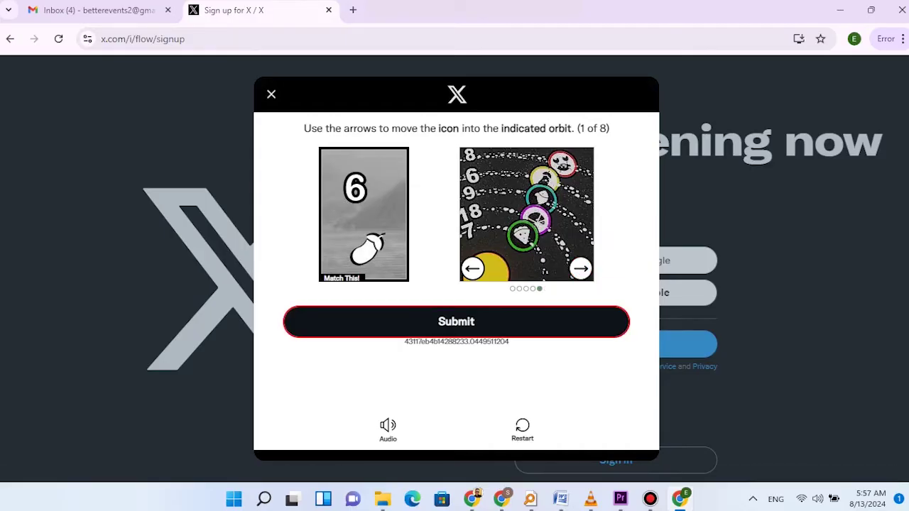
pyautogui.click(456, 321)
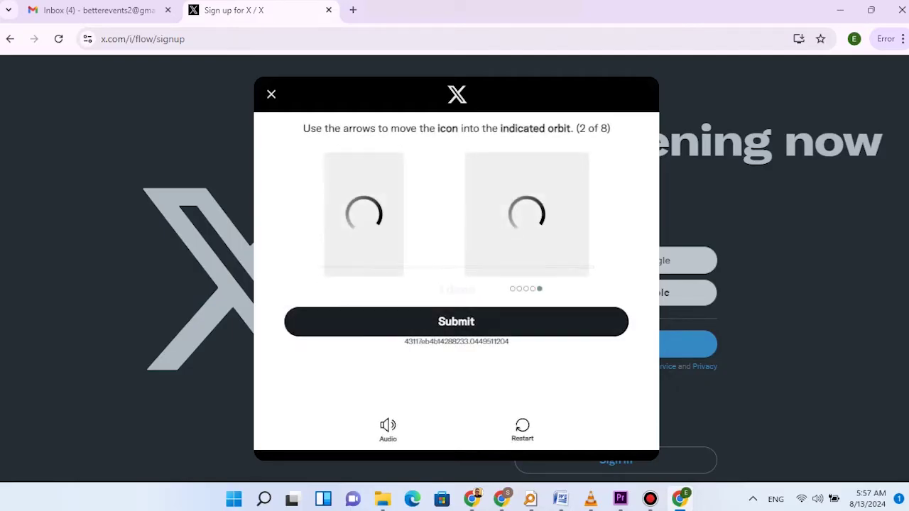
# Move the round cookie icon into orbit 18 and submit the second authentication puzzle
pyautogui.click(580, 270)
pyautogui.click(580, 269)
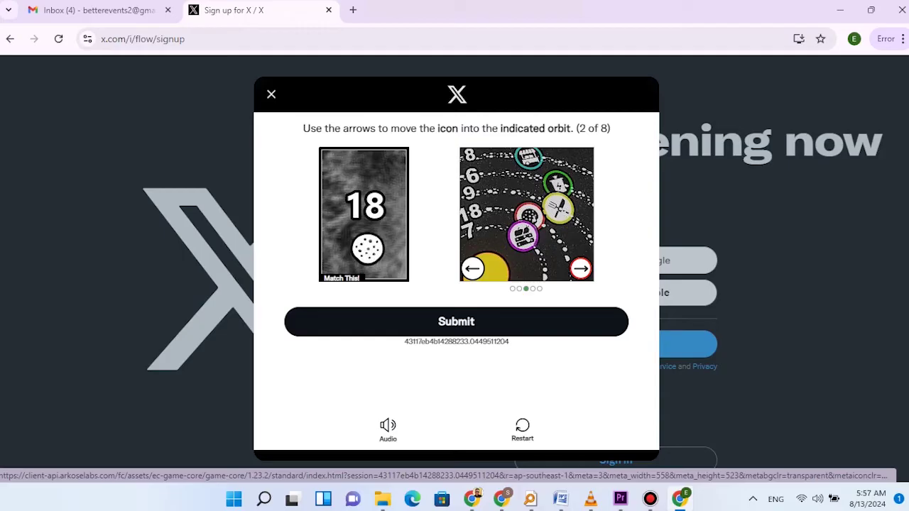
pyautogui.click(456, 321)
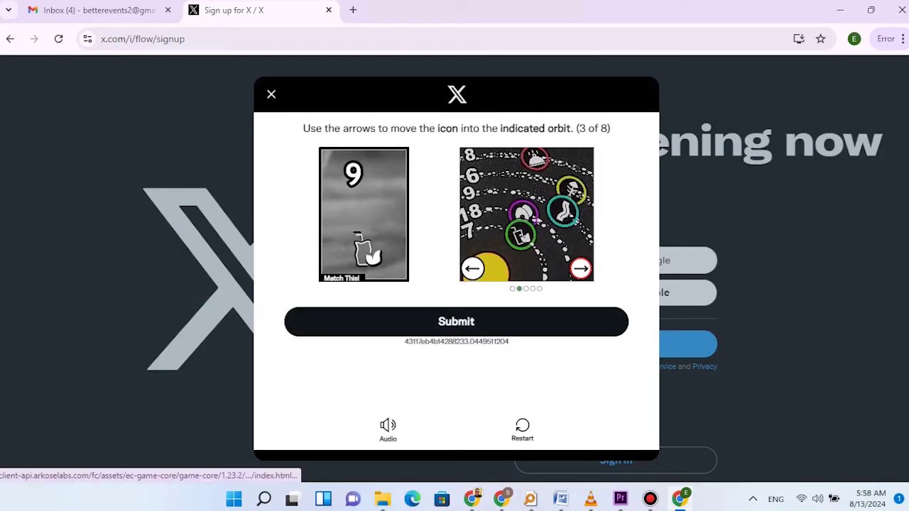
# Solve and submit authentication puzzles 3 to 8, placing each shown icon into its indicated orbit
pyautogui.click(456, 322)
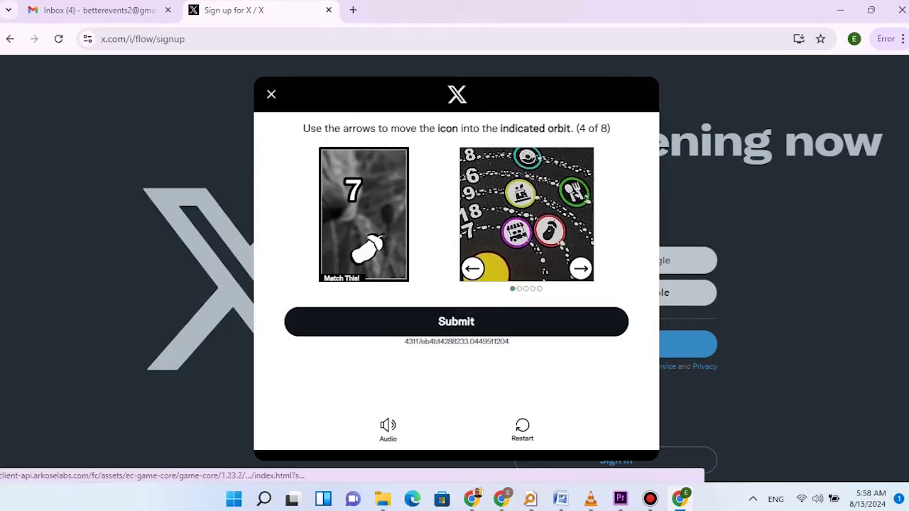
pyautogui.click(581, 269)
pyautogui.click(456, 322)
pyautogui.click(581, 269)
pyautogui.click(456, 322)
pyautogui.click(581, 269)
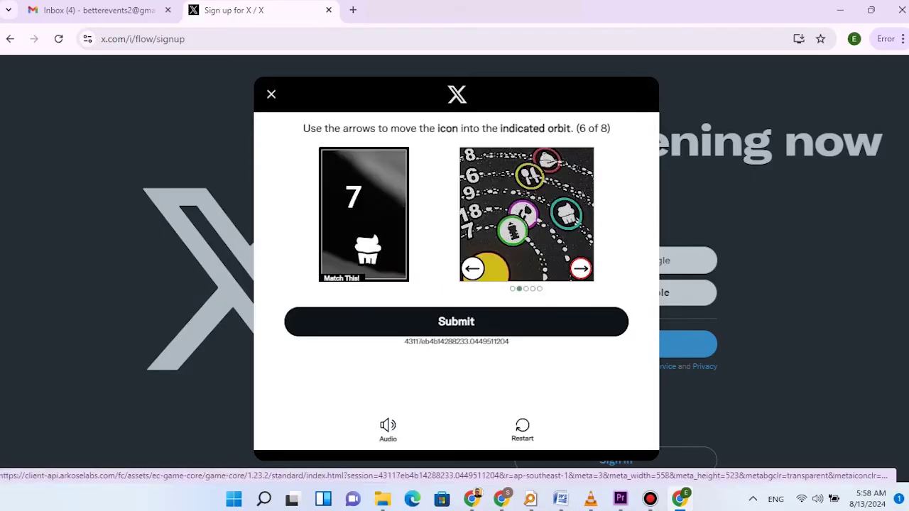
pyautogui.click(456, 322)
pyautogui.click(581, 268)
pyautogui.click(456, 322)
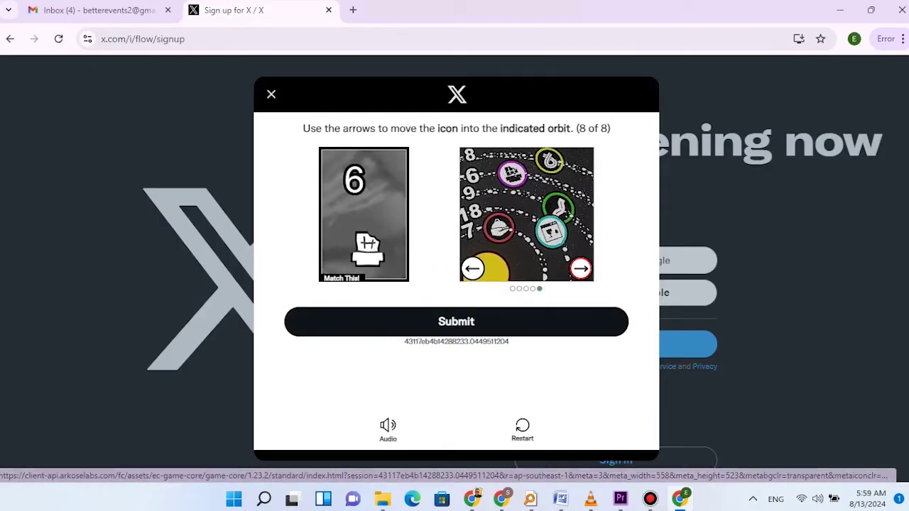
pyautogui.click(456, 322)
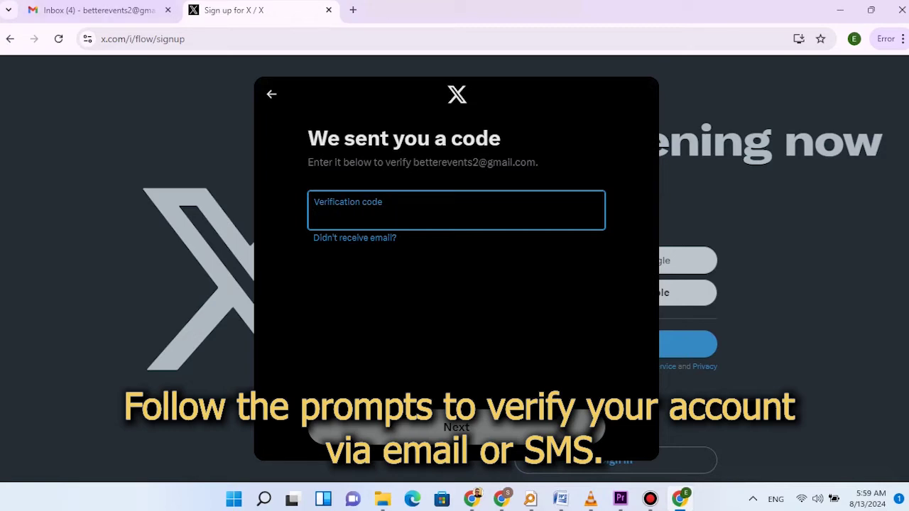
# Switch to Gmail, open the message from X, and copy the verification code
pyautogui.click(99, 10)
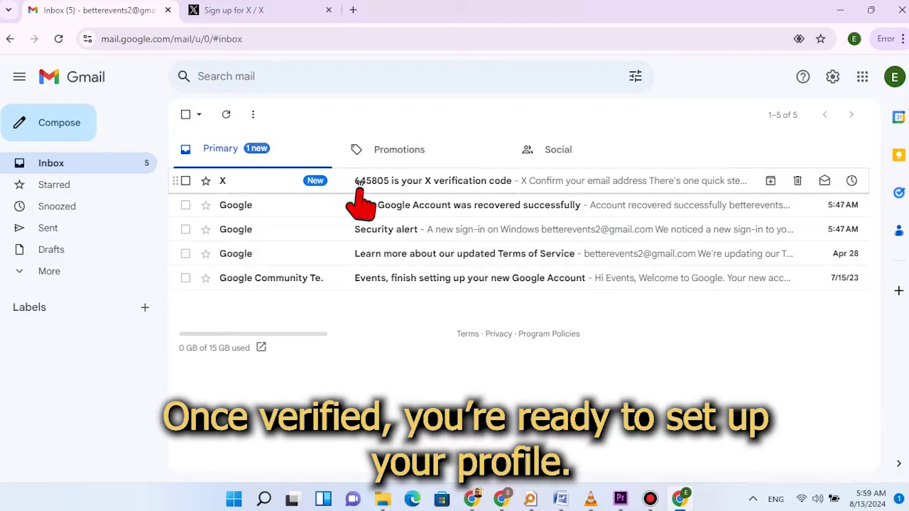
pyautogui.click(432, 181)
pyautogui.moveTo(402, 419); pyautogui.dragTo(449, 419)
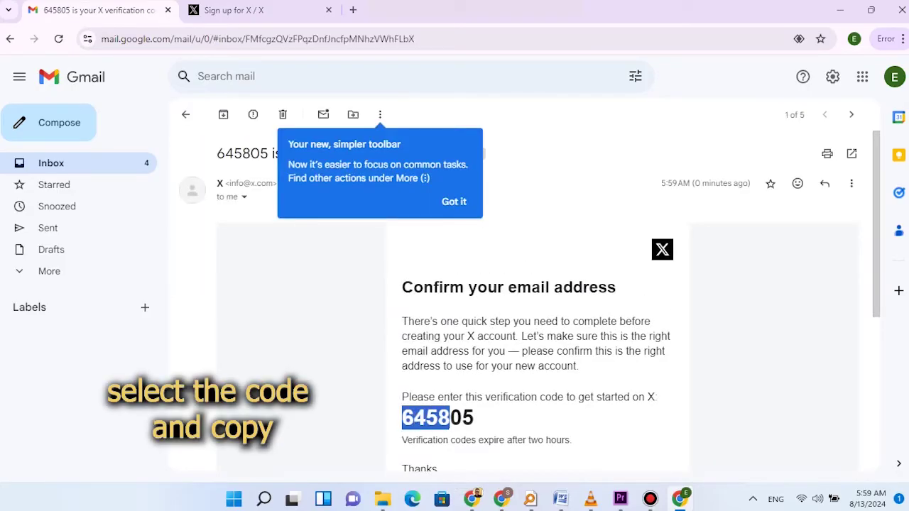
pyautogui.rightClick(440, 417)
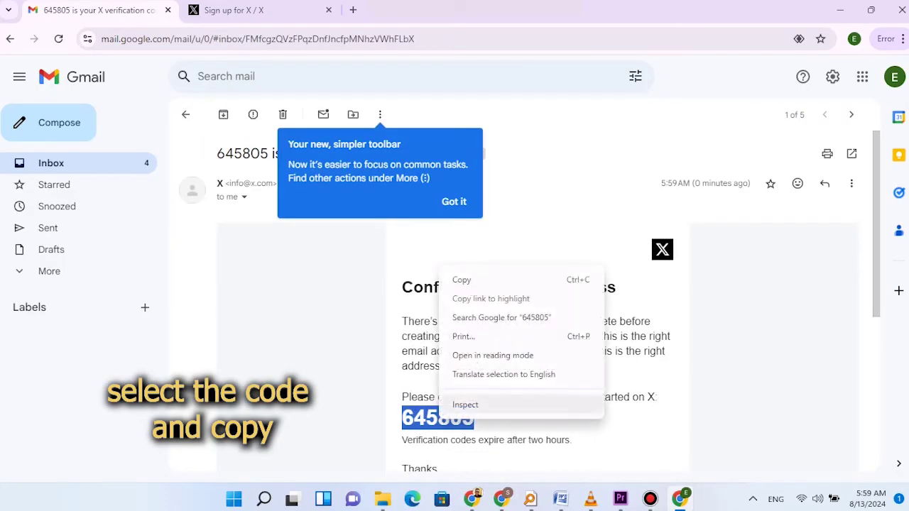
pyautogui.click(462, 280)
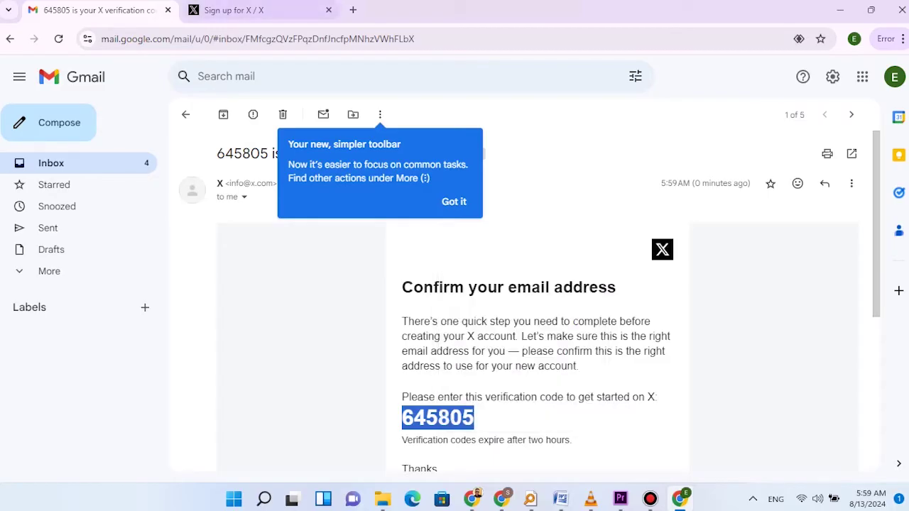
# Return to the X sign-up page and paste the copied code as the verification code
pyautogui.click(245, 9)
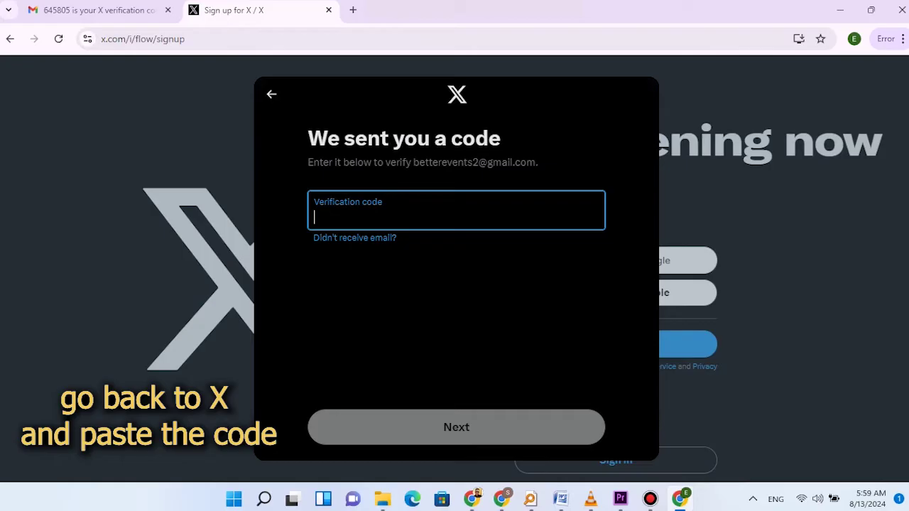
pyautogui.rightClick(346, 216)
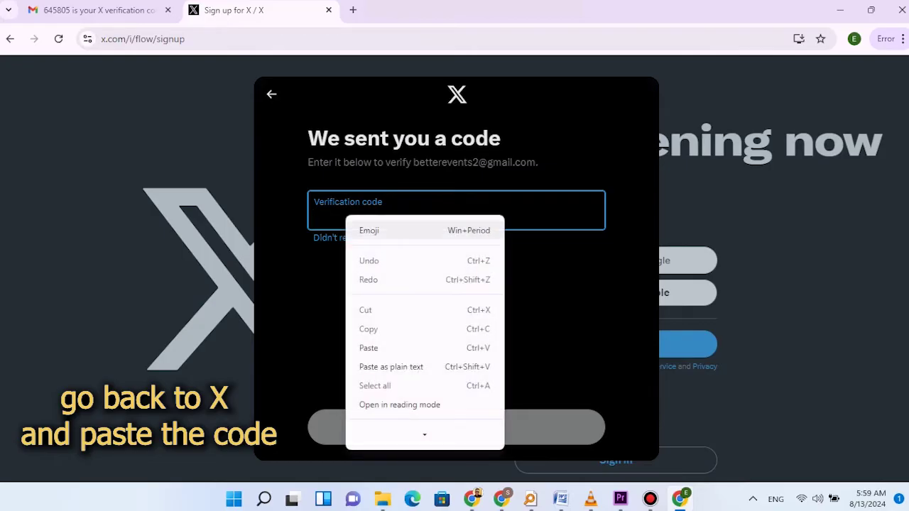
pyautogui.click(383, 348)
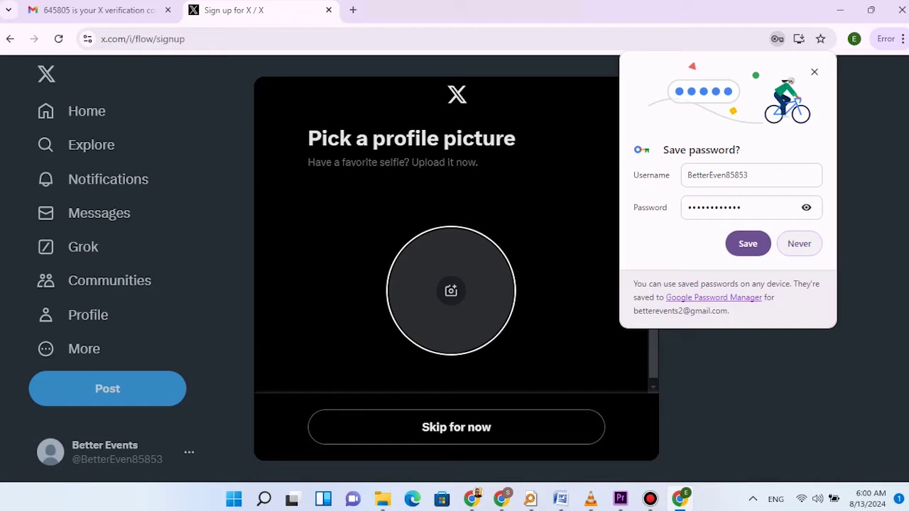
# Decline saving the password, then upload SSP_9916 from Documents as the profile picture, apply it uncropped and continue
pyautogui.click(799, 243)
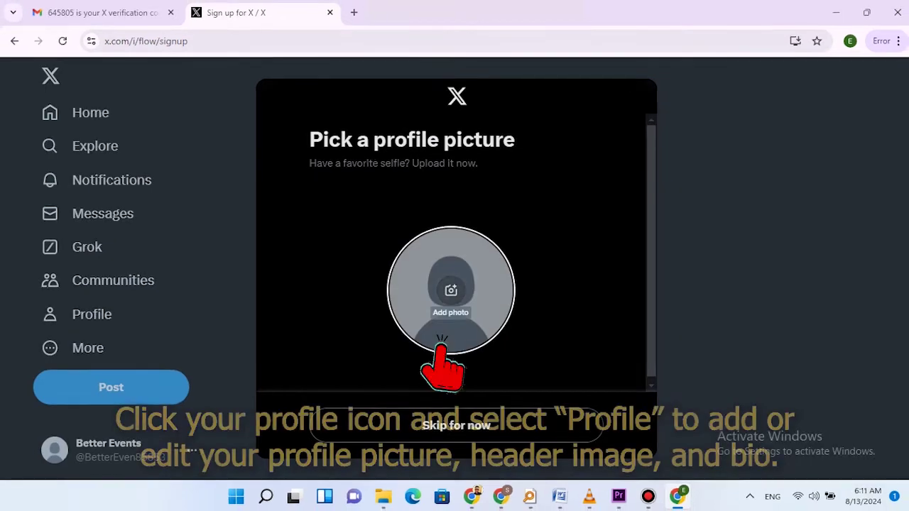
pyautogui.click(451, 291)
pyautogui.click(155, 210)
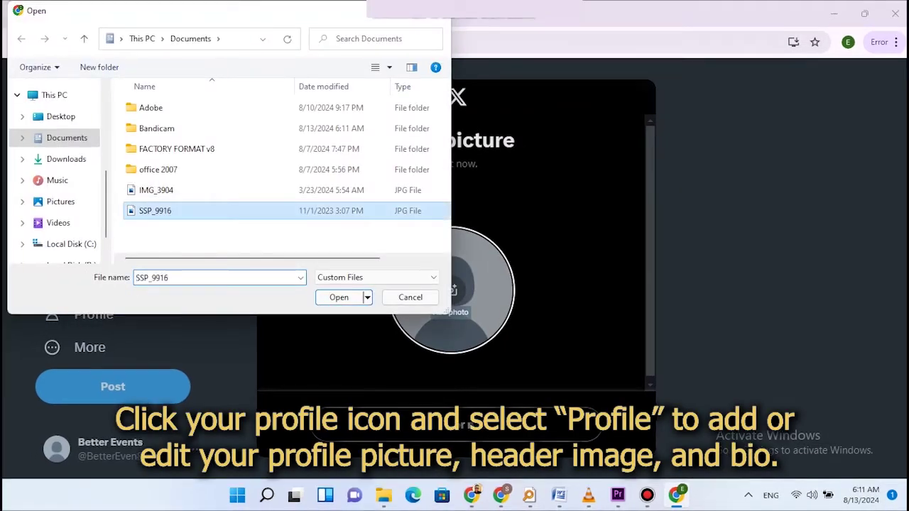
pyautogui.doubleClick(155, 211)
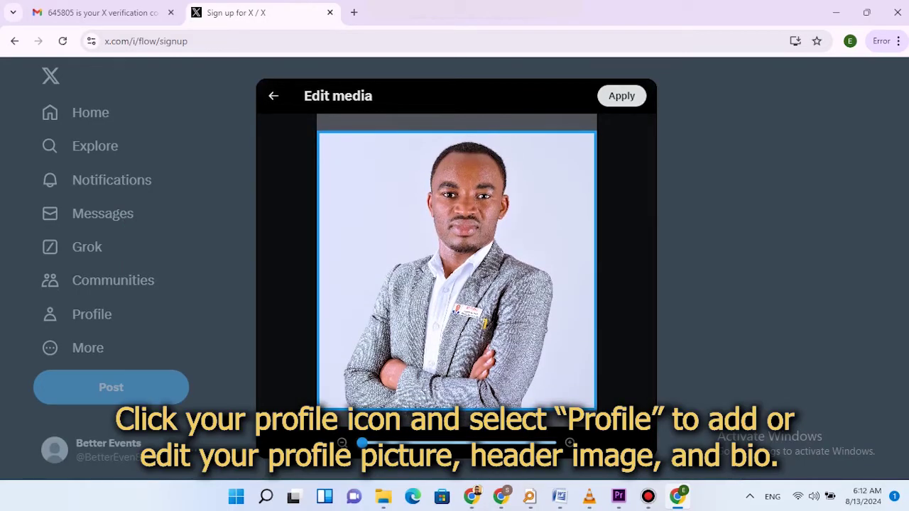
pyautogui.click(622, 95)
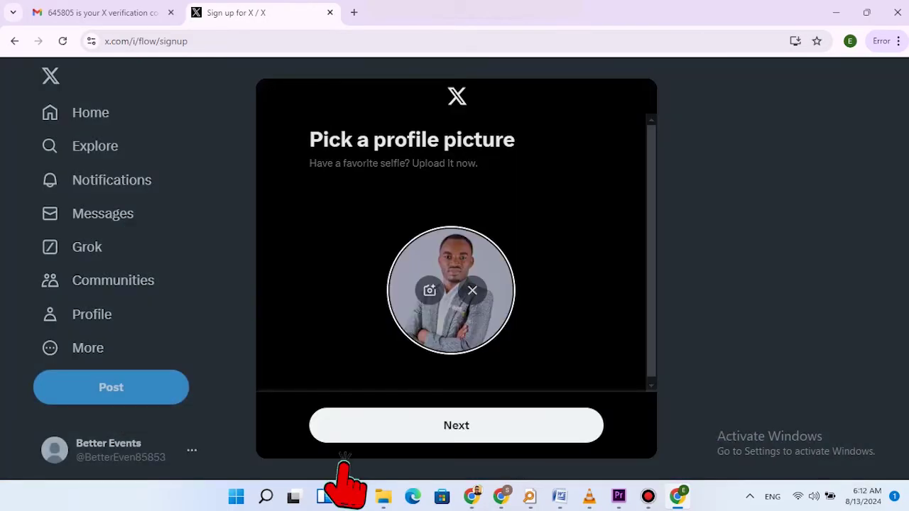
pyautogui.click(345, 438)
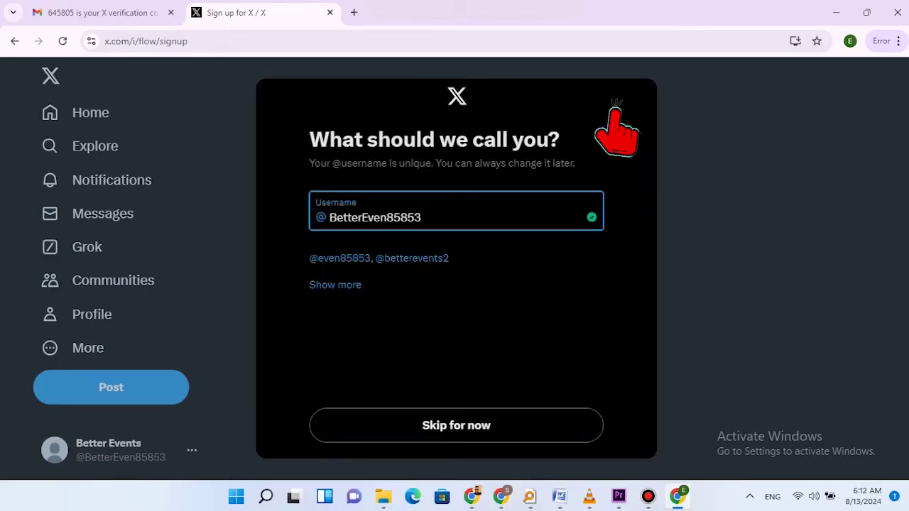
# Replace the trailing digits of the suggested username with T10 so that it reads BetterEvenT10
pyautogui.moveTo(423, 218); pyautogui.dragTo(387, 218)
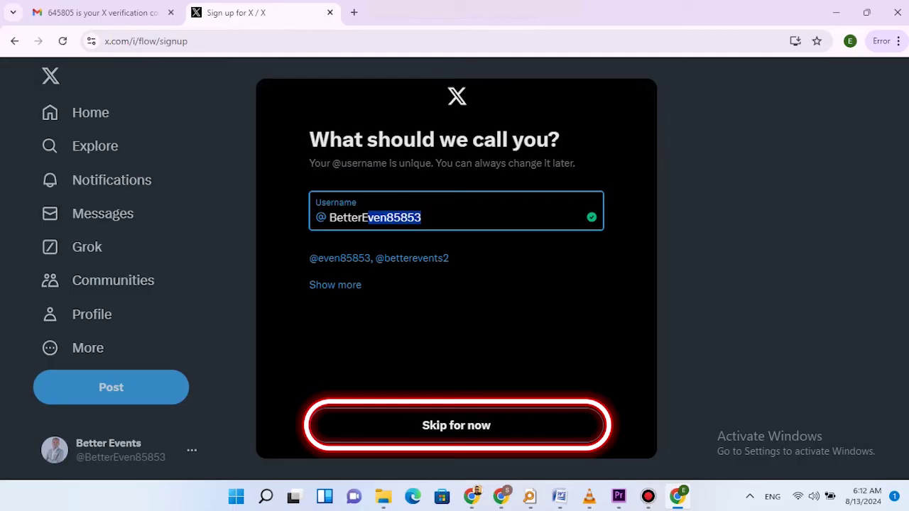
pyautogui.hotkey('shift', 'Right')
pyautogui.hotkey('shift', 'Right')
pyautogui.hotkey('shift', 'Right')
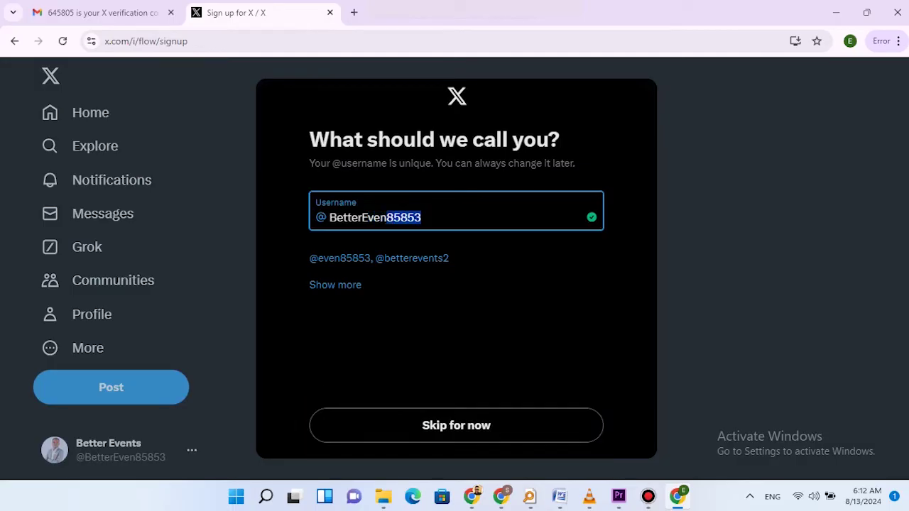
pyautogui.write('T10')
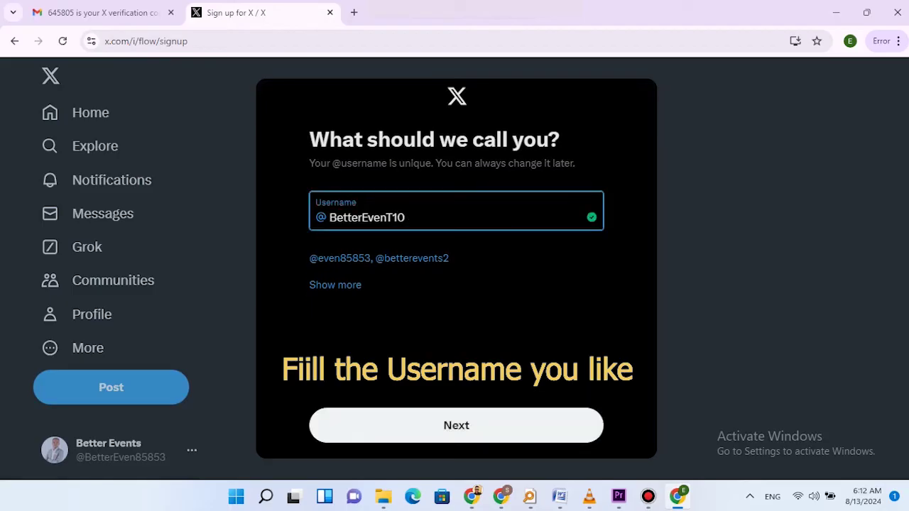
pyautogui.hotkey('ctrl', 'a')
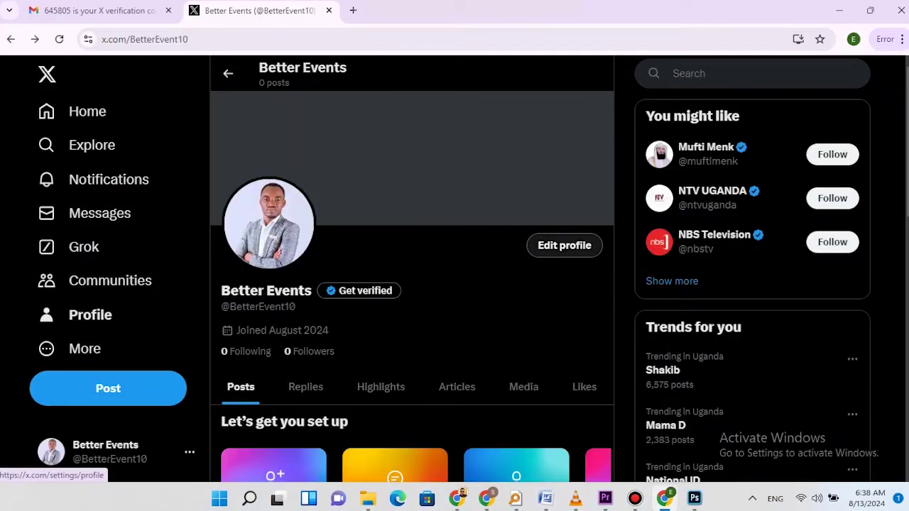
# Start editing the profile and apply the "better it logo" image from Documents, uncropped, as its header photo
pyautogui.click(564, 245)
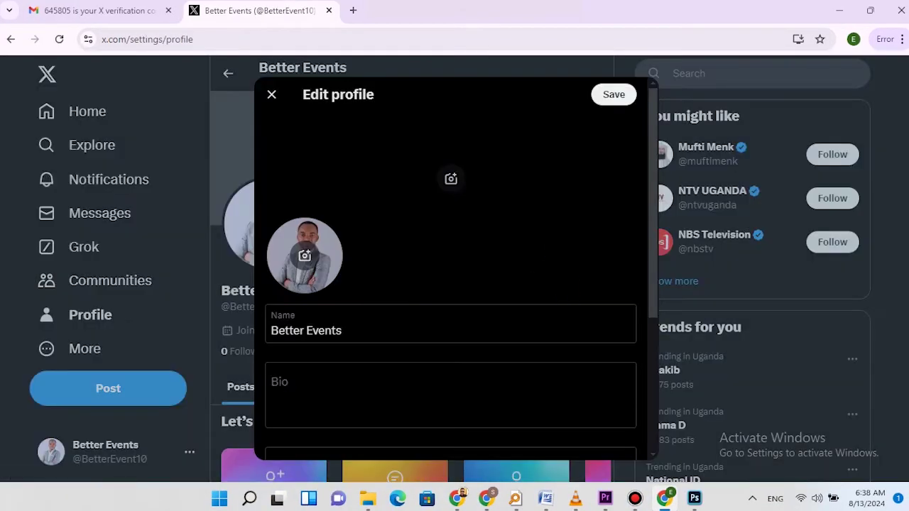
pyautogui.click(451, 178)
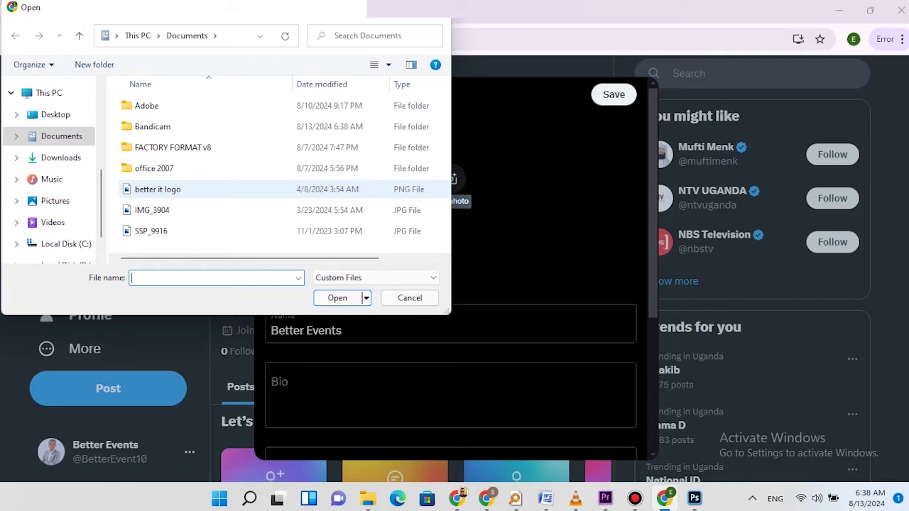
pyautogui.doubleClick(426, 189)
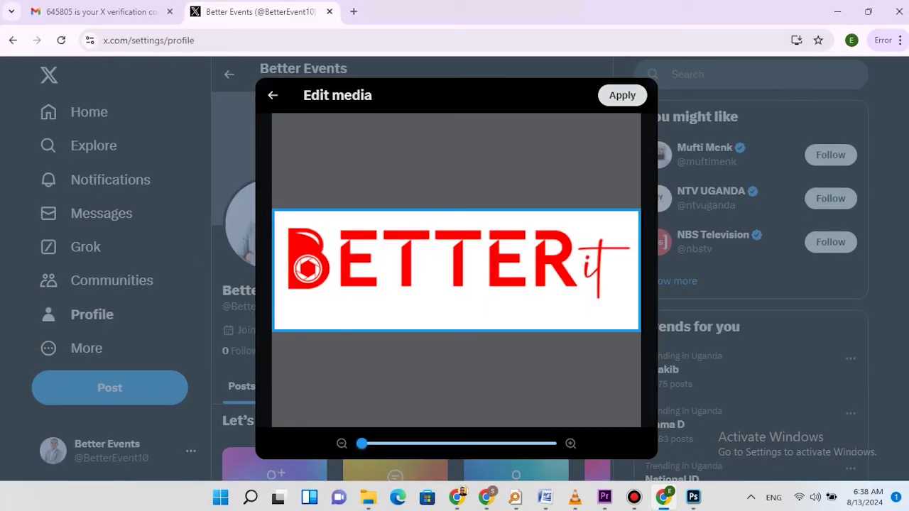
pyautogui.click(623, 95)
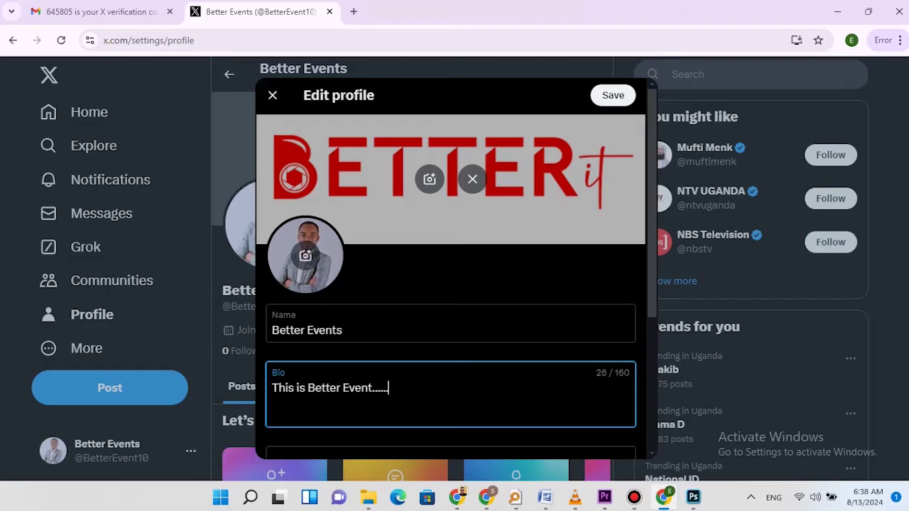
# Fill the bio with "This is Better Event" followed by dots, set location USA and website betteritltd.com, and save the profile
pyautogui.write('...............................................................................')
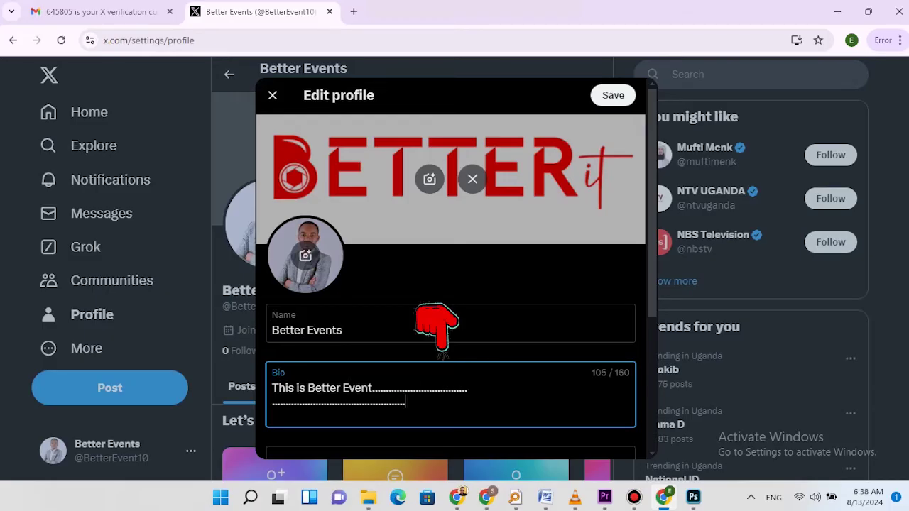
pyautogui.scroll(-2, 440, 351)
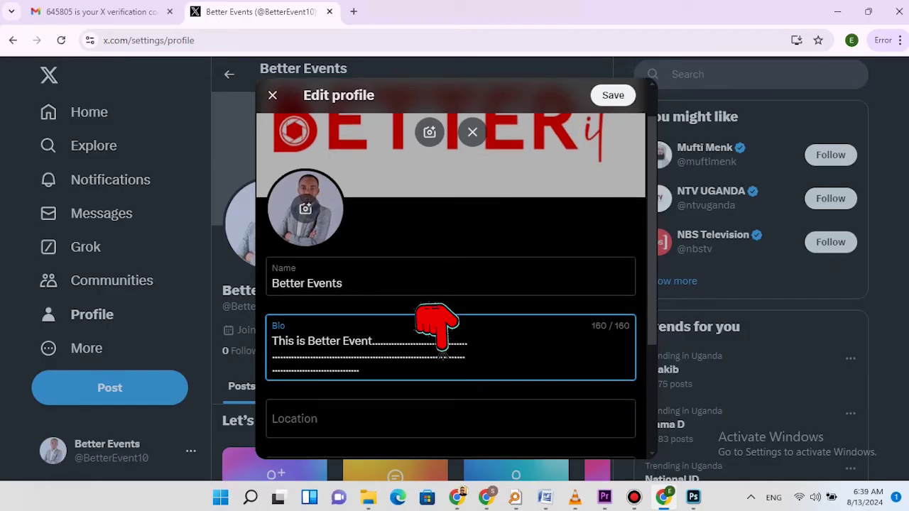
pyautogui.press('Tab')
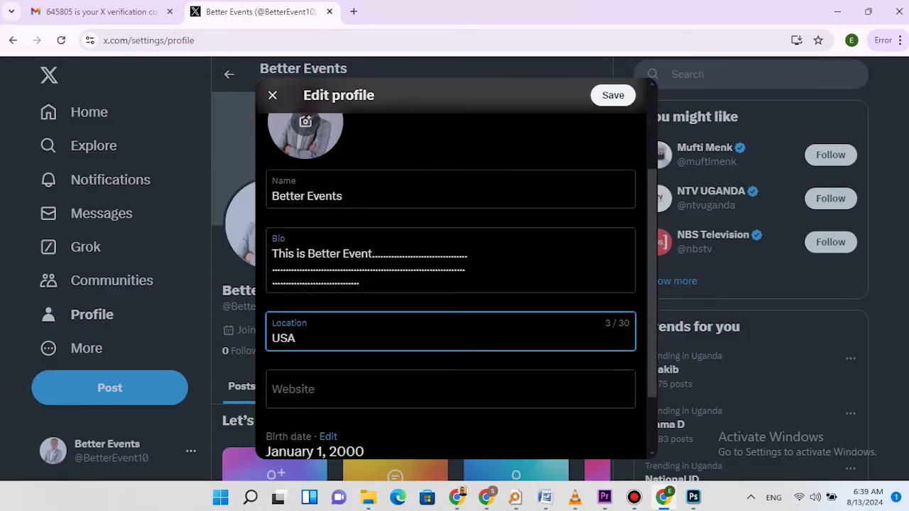
pyautogui.press('Tab')
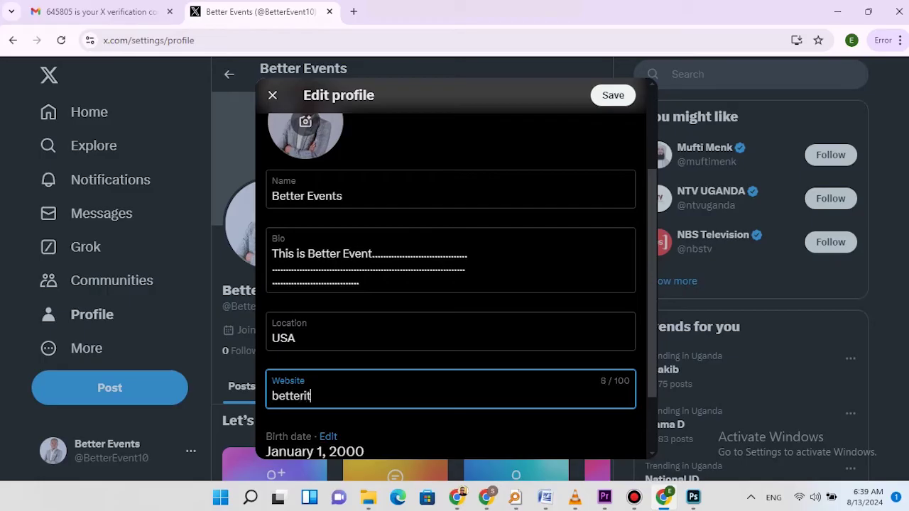
pyautogui.write('betteritltd.')
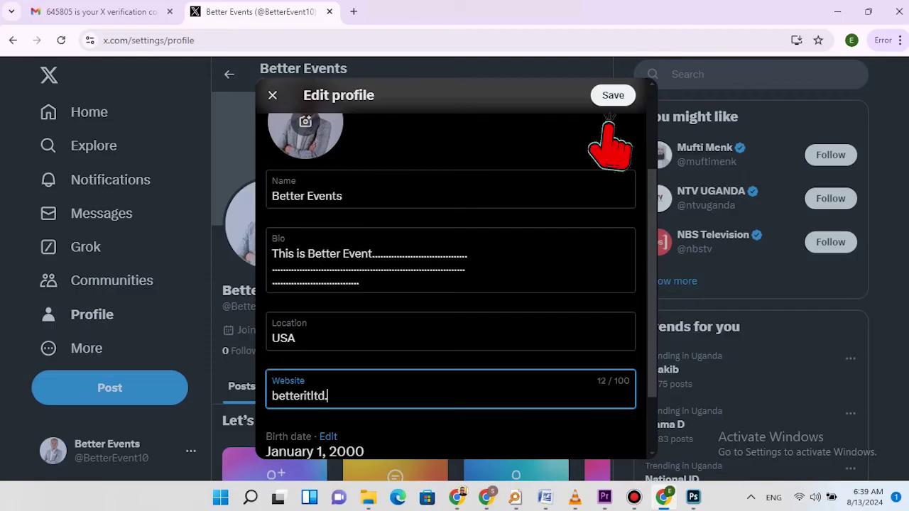
pyautogui.click(613, 95)
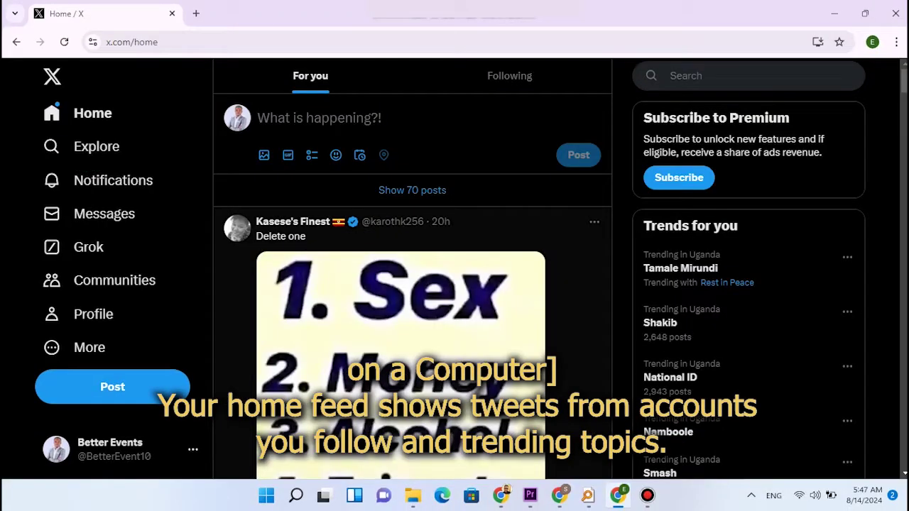
# Browse the recommended posts and trending topics in the home feed
pyautogui.scroll(-3, 412, 284)
pyautogui.scroll(3, 412, 285)
pyautogui.scroll(-5, 412, 284)
pyautogui.scroll(-10, 412, 284)
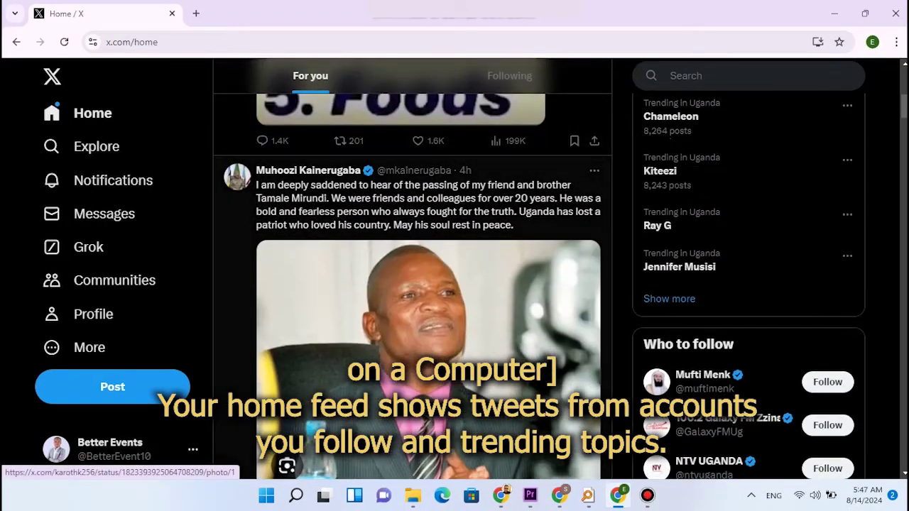
pyautogui.scroll(-10, 412, 284)
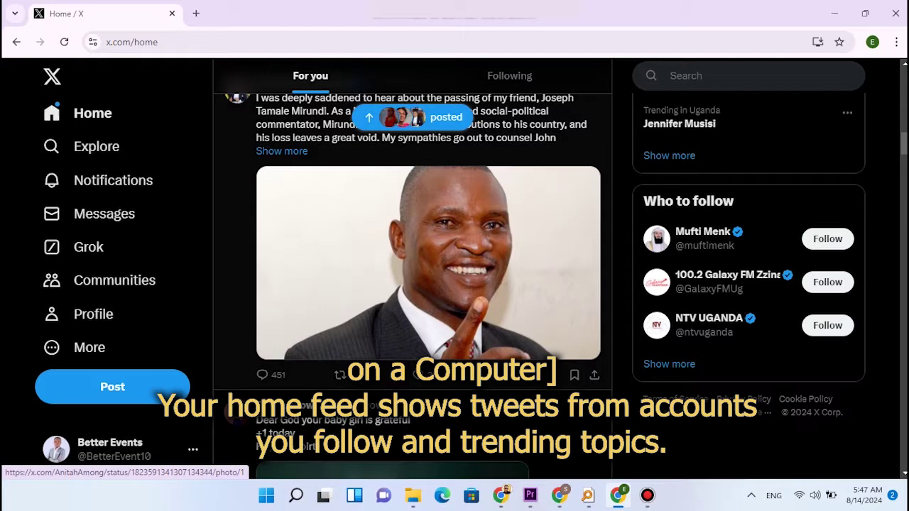
# Search Explore for "LET'S HELP INTER" and open the Let's Help International account
pyautogui.click(85, 147)
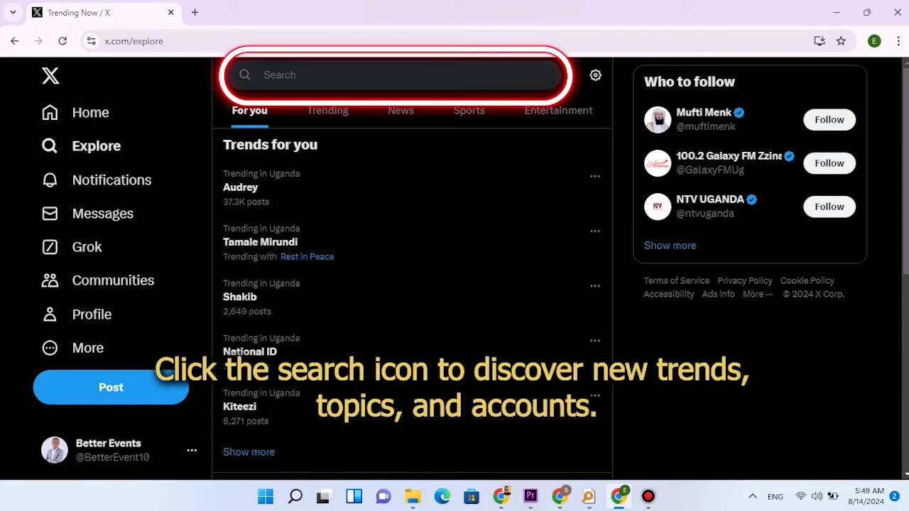
pyautogui.click(398, 75)
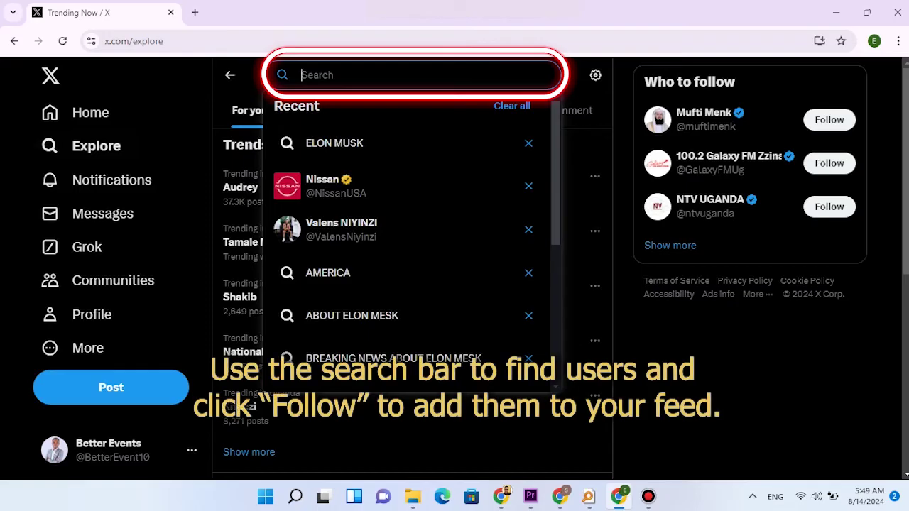
pyautogui.write("LET'S H")
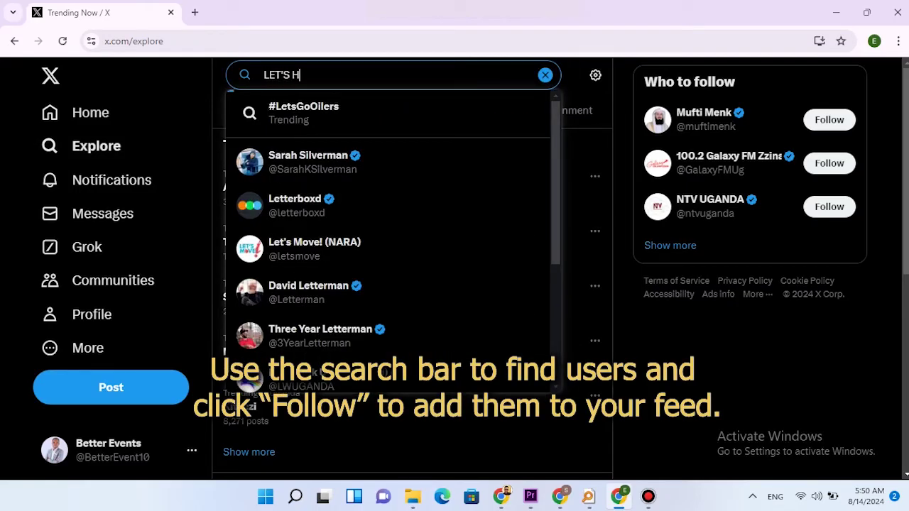
pyautogui.write('ELP INTER')
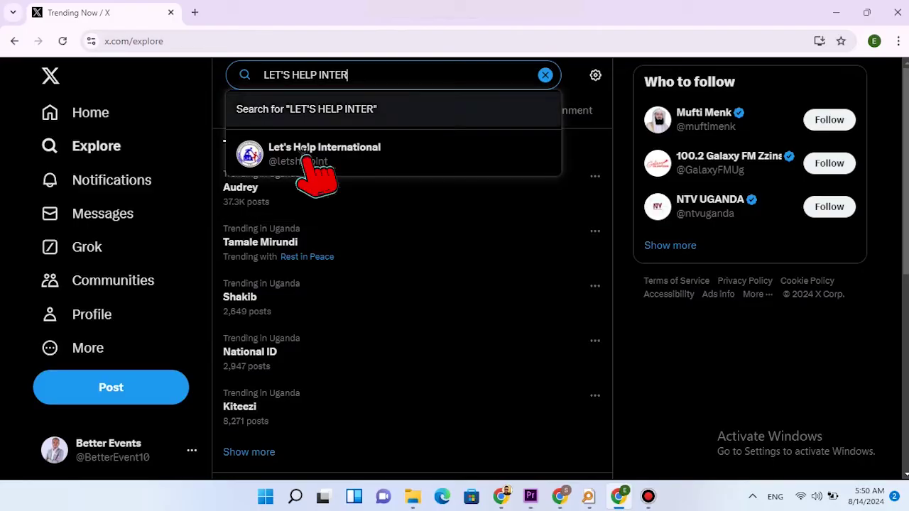
pyautogui.press('BackSpace')
pyautogui.press('BackSpace')
pyautogui.press('BackSpace')
pyautogui.press('BackSpace')
pyautogui.press('BackSpace')
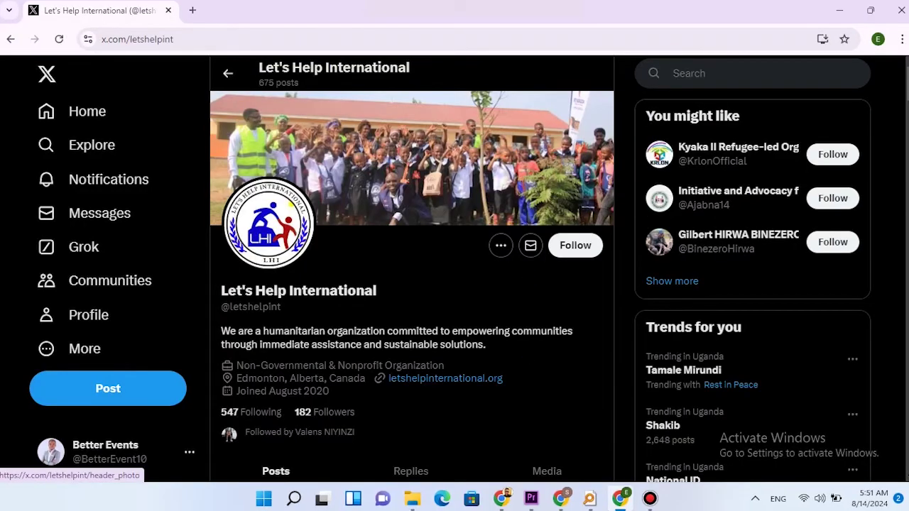
# Follow Let's Help International and like its four-photo post tagged with City of Edmonton
pyautogui.scroll(-10, 412, 177)
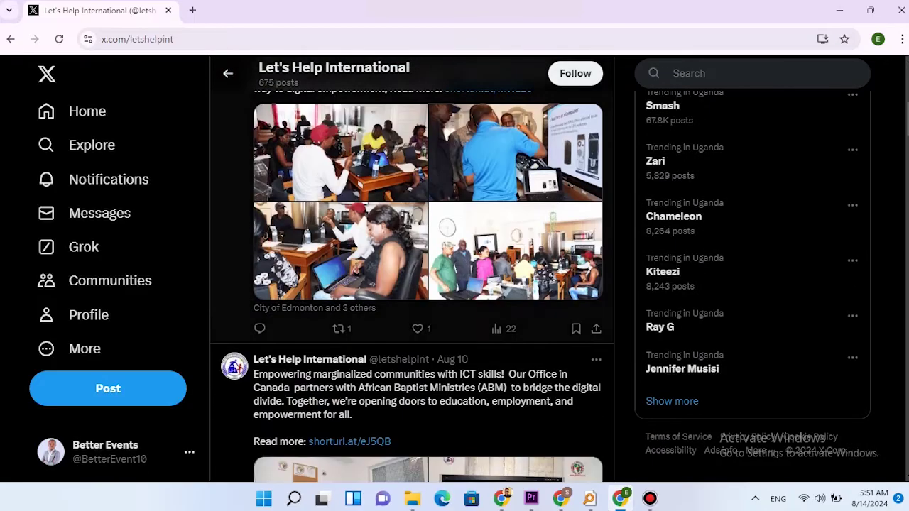
pyautogui.scroll(-2, 412, 284)
pyautogui.scroll(12, 412, 284)
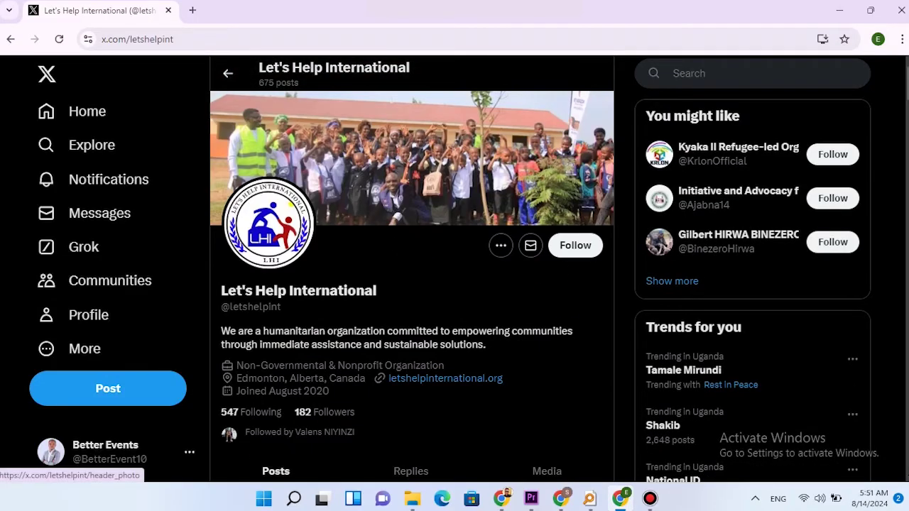
pyautogui.click(563, 254)
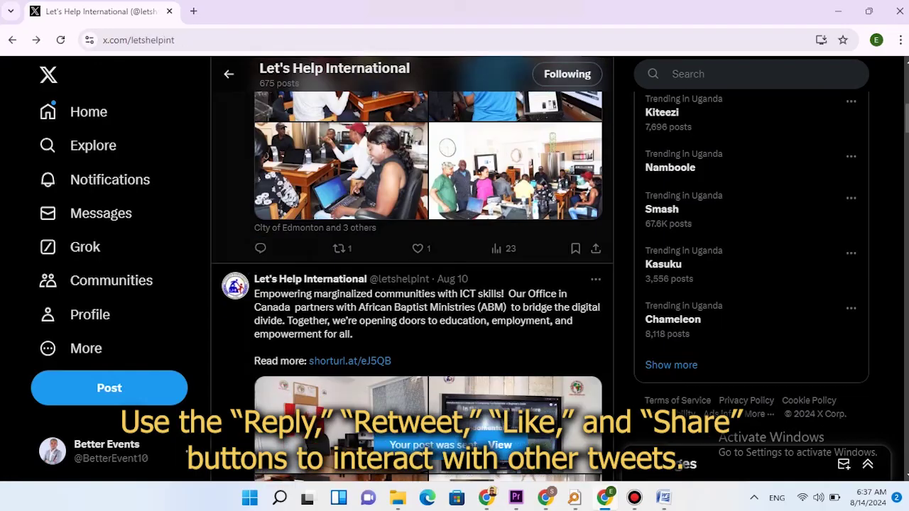
pyautogui.click(418, 248)
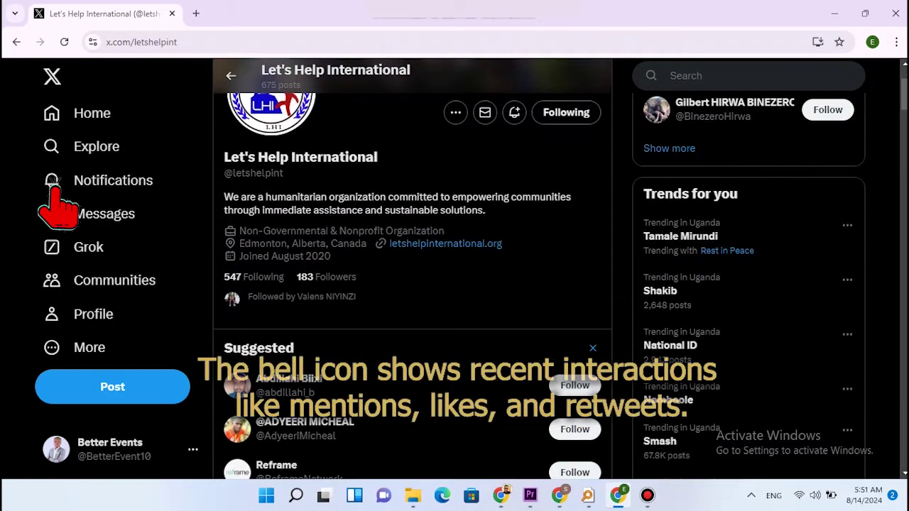
# View the account's notifications and messages, and look over the follower details on the Better Events profile
pyautogui.click(53, 186)
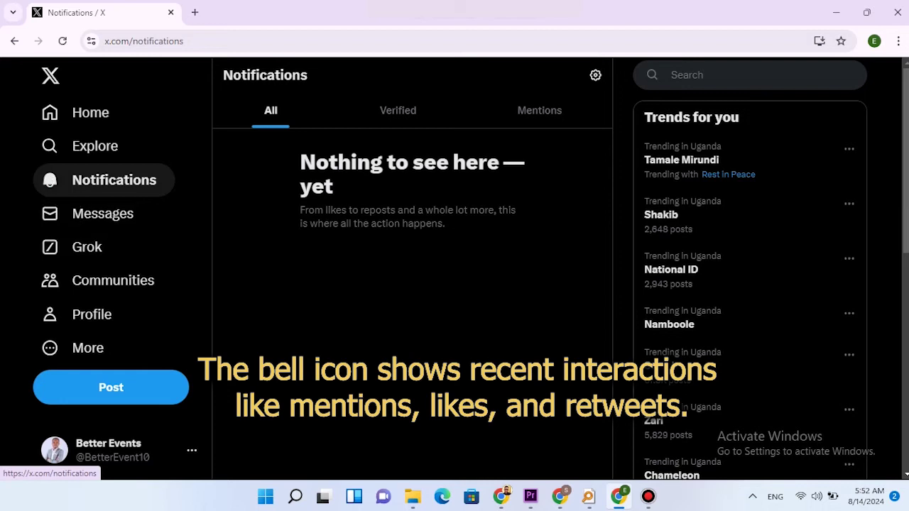
pyautogui.click(85, 217)
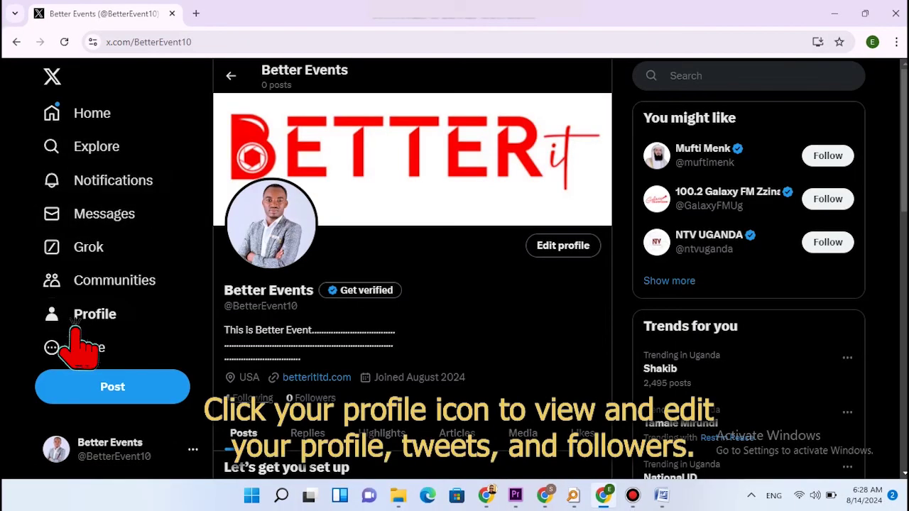
pyautogui.moveTo(339, 399); pyautogui.dragTo(293, 398)
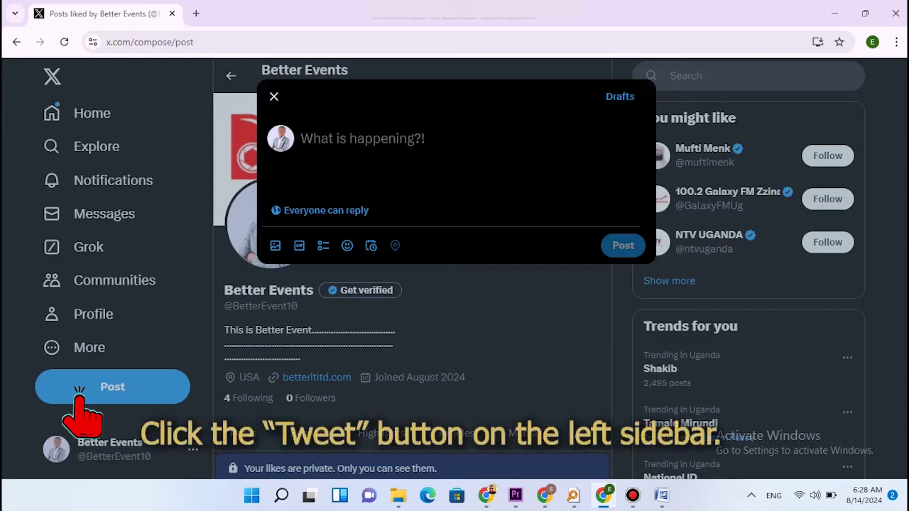
# Compose a new post reading "Hello!Transform your tech with Better It"
pyautogui.write('Hello')
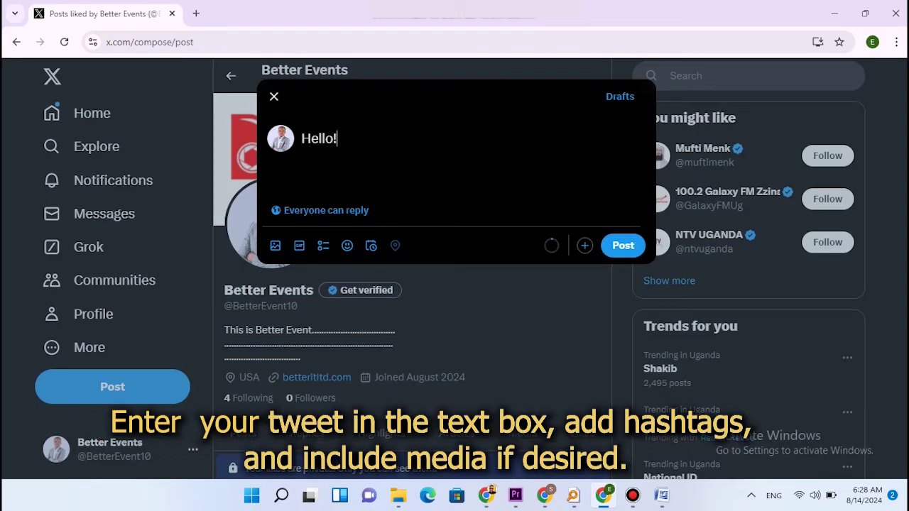
pyautogui.write('!Transform you')
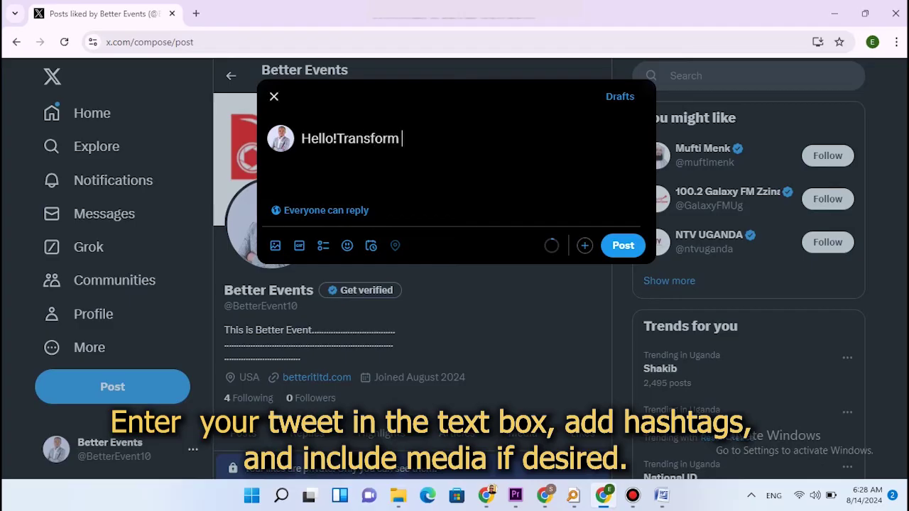
pyautogui.write('r tech with Better It')
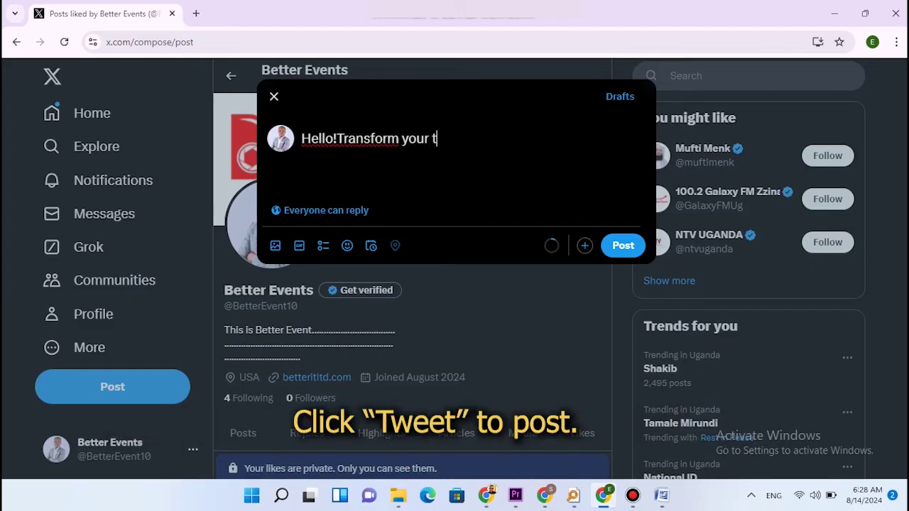